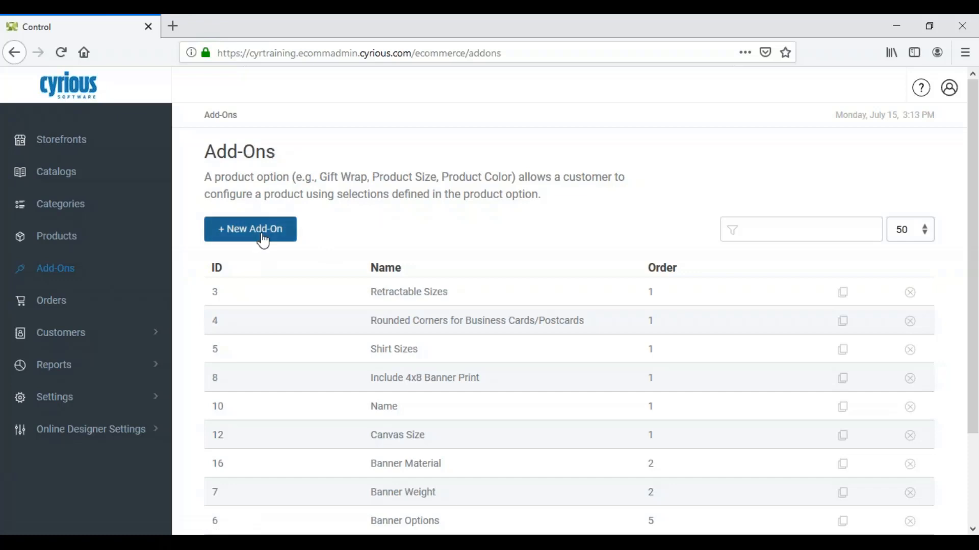
Look over the Add-Ons list and check which help resources are offered
click(773, 229)
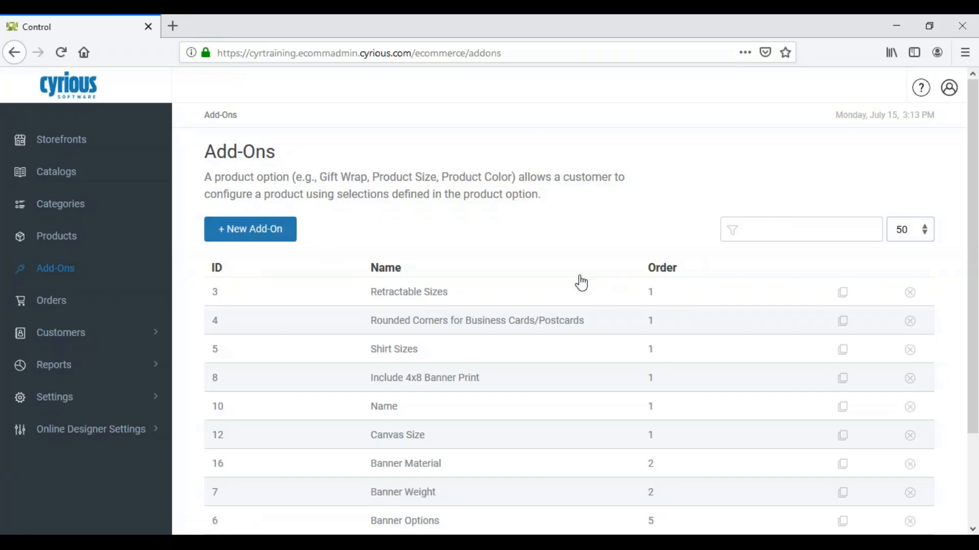
scroll(581, 283, down, 3)
scroll(582, 284, up, 3)
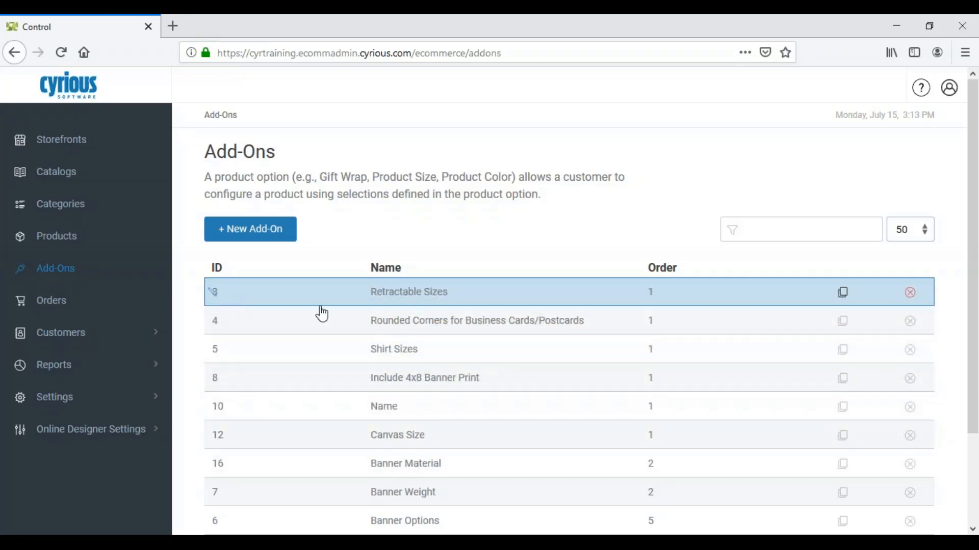
click(921, 91)
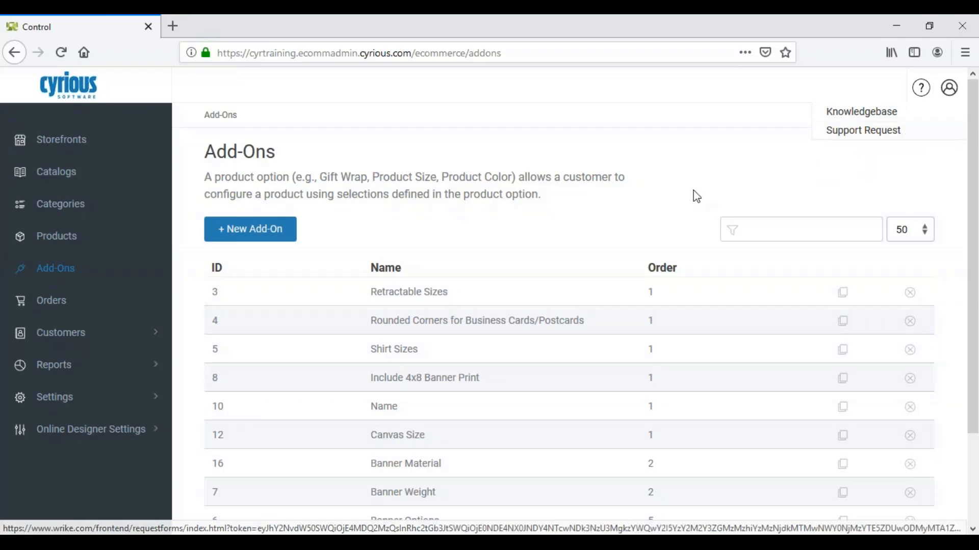
click(651, 207)
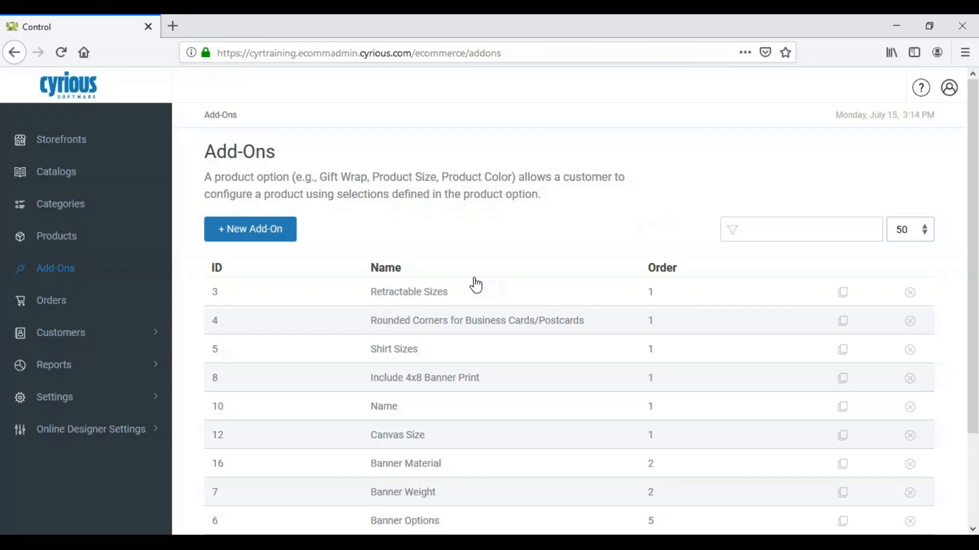
Open the Retractable Sizes add-on and review its name, title and available display types in the general settings
click(302, 300)
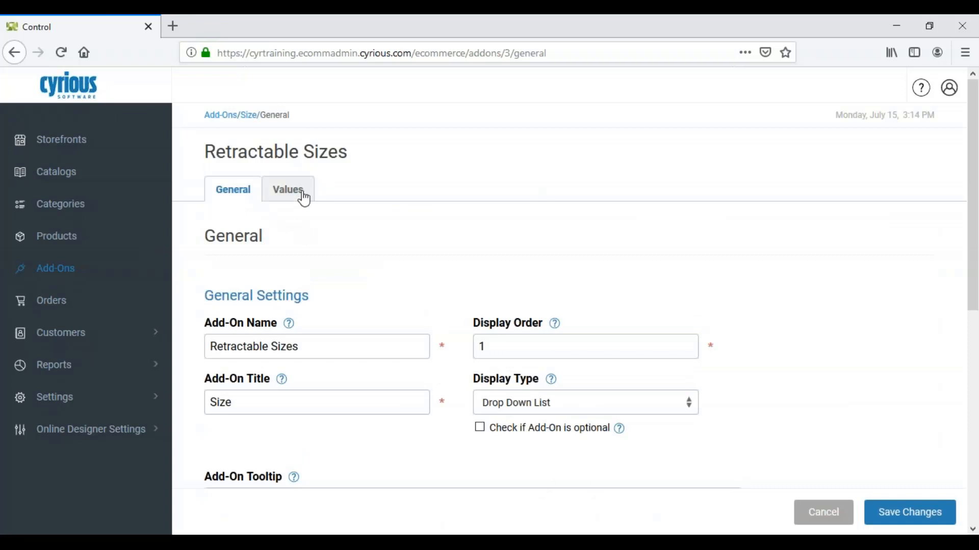
scroll(326, 284, down, 3)
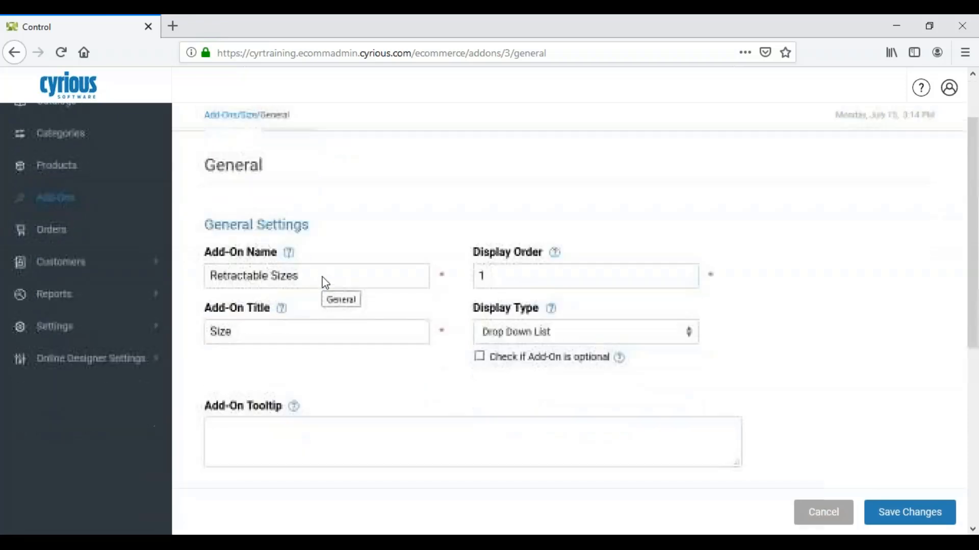
mouse_move(293, 255)
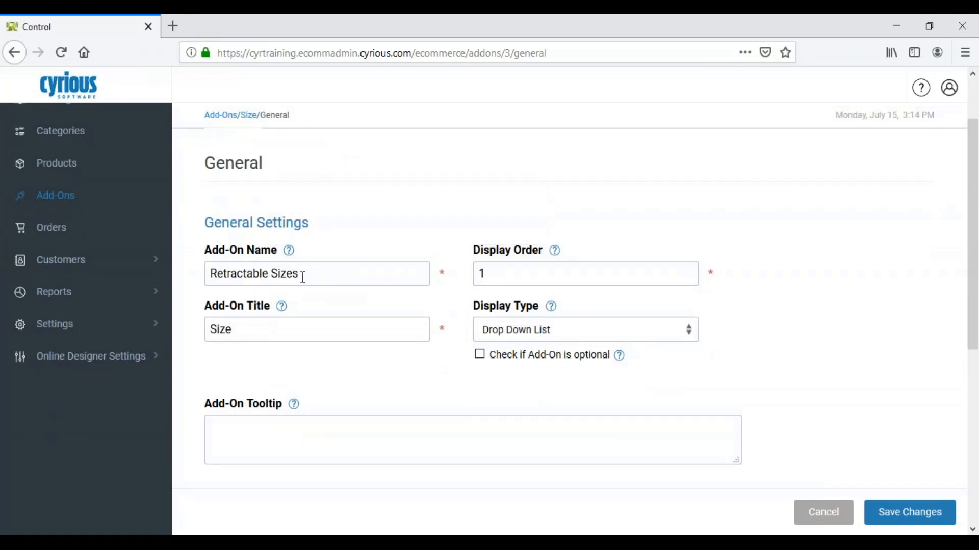
mouse_move(284, 309)
click(690, 334)
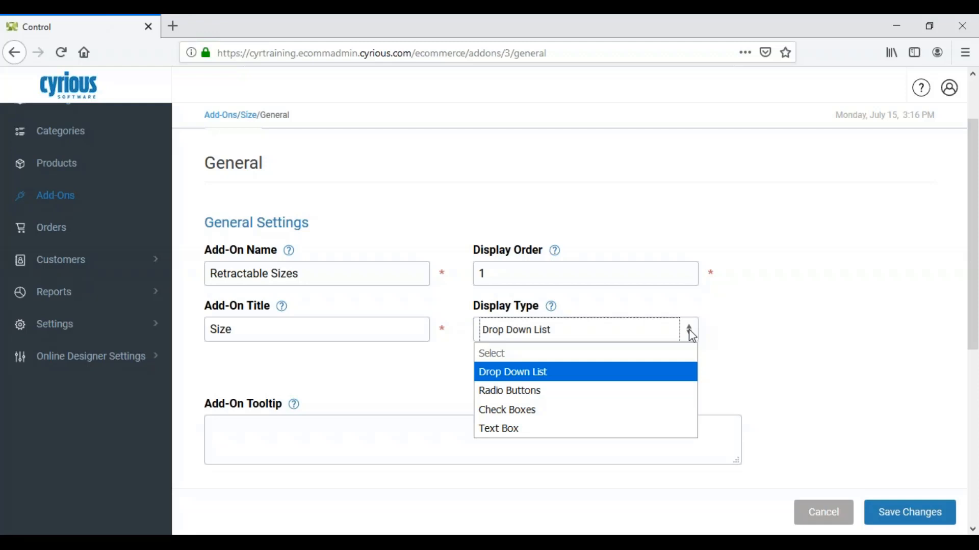
click(769, 316)
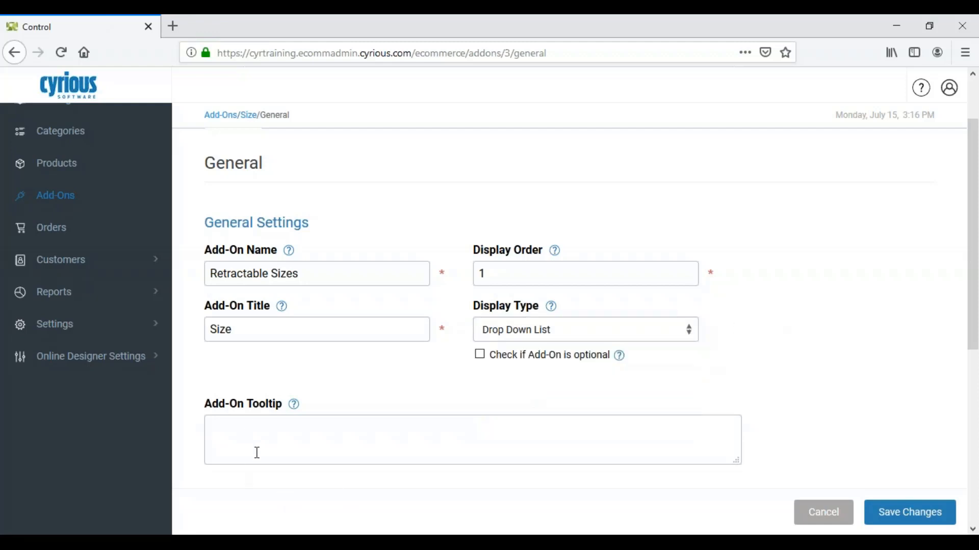
Examine the add-on's tooltip field help and its inventory settings, including out-of-stock options and stock messages
scroll(258, 452, down, 3)
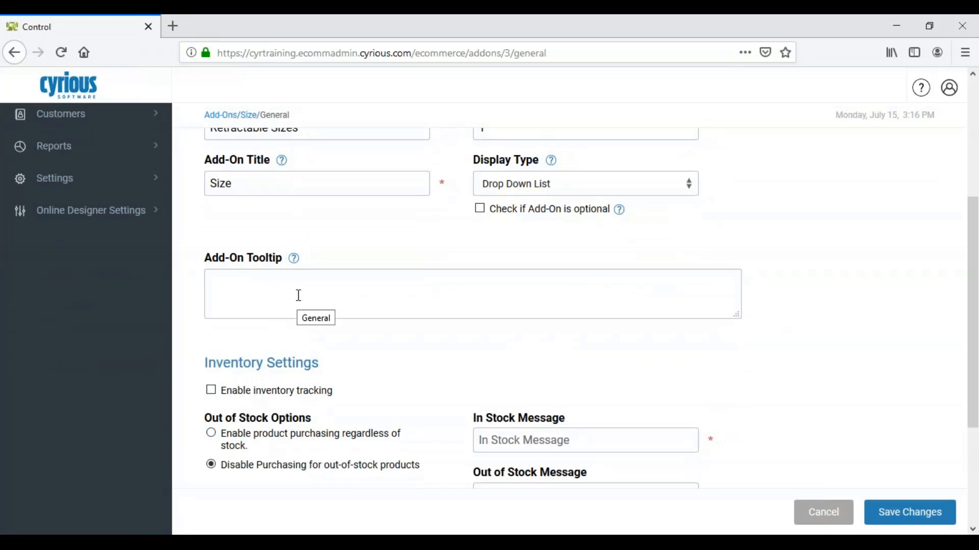
mouse_move(294, 260)
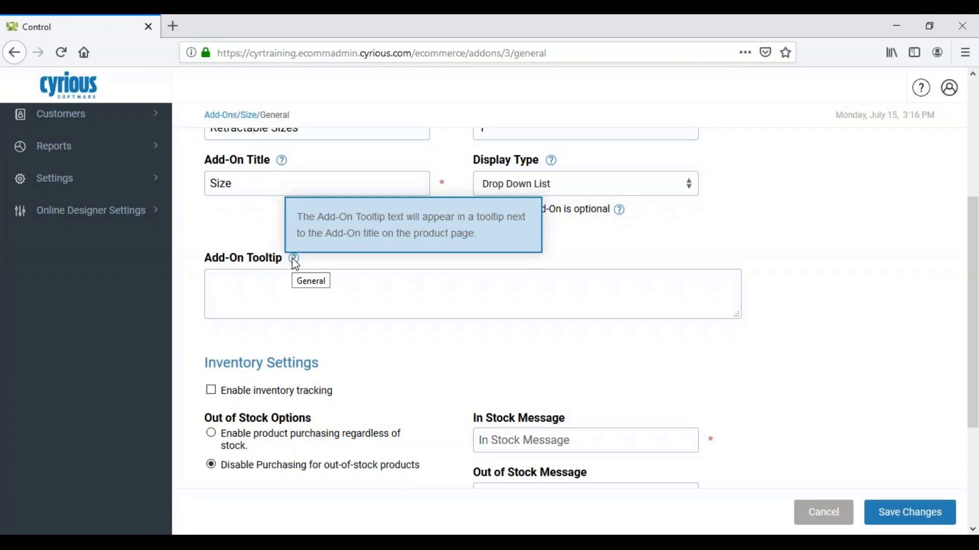
scroll(296, 264, down, 2)
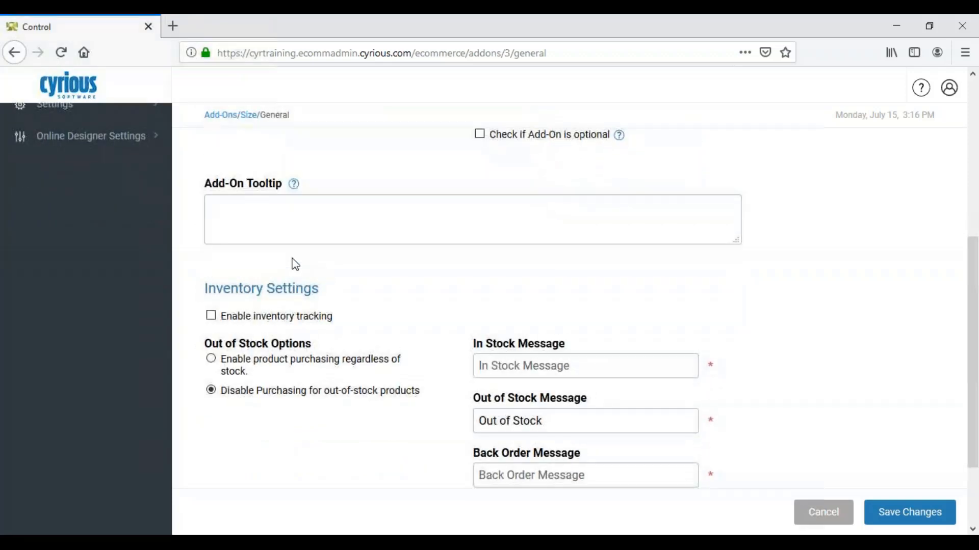
scroll(296, 265, down, 2)
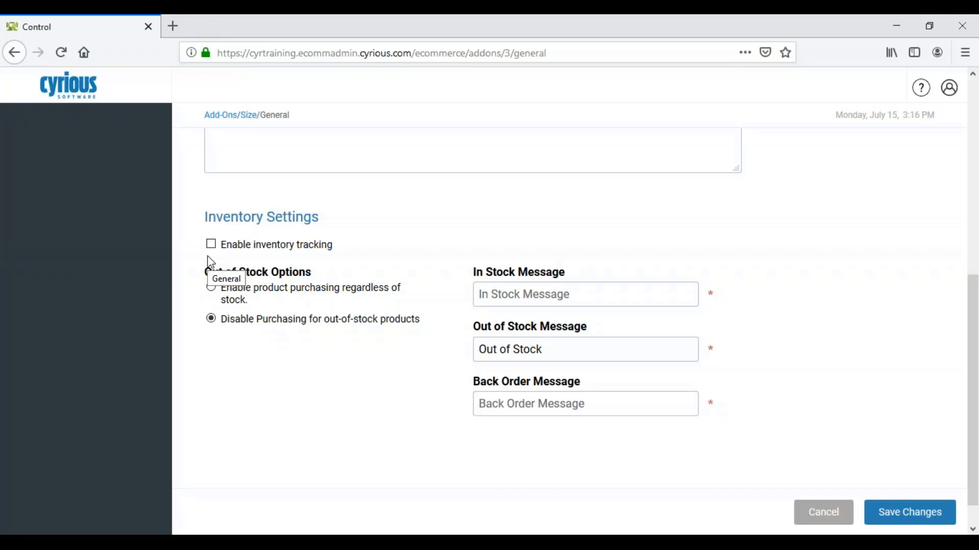
scroll(211, 262, up, 8)
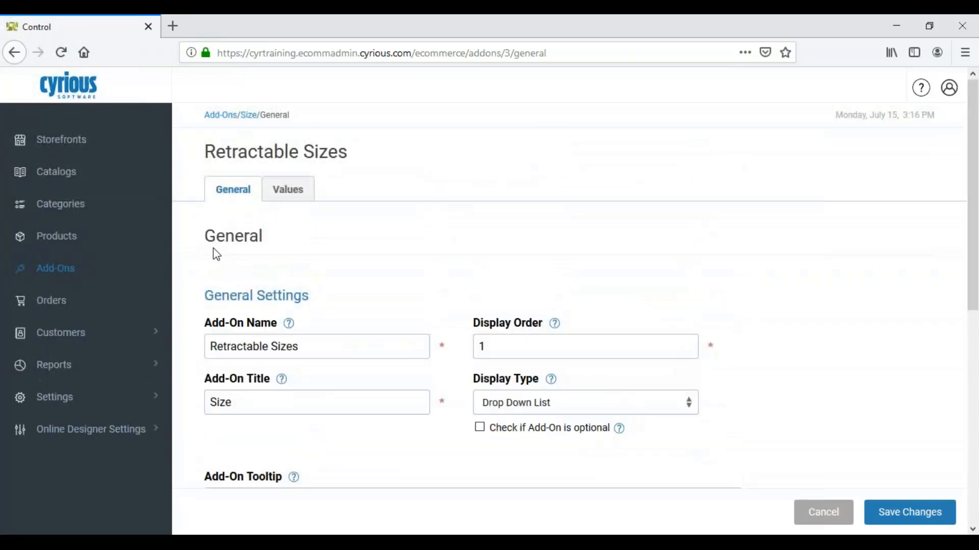
Open the 24" x 88" entry among the add-on's values and examine its label and SKU settings
double_click(287, 203)
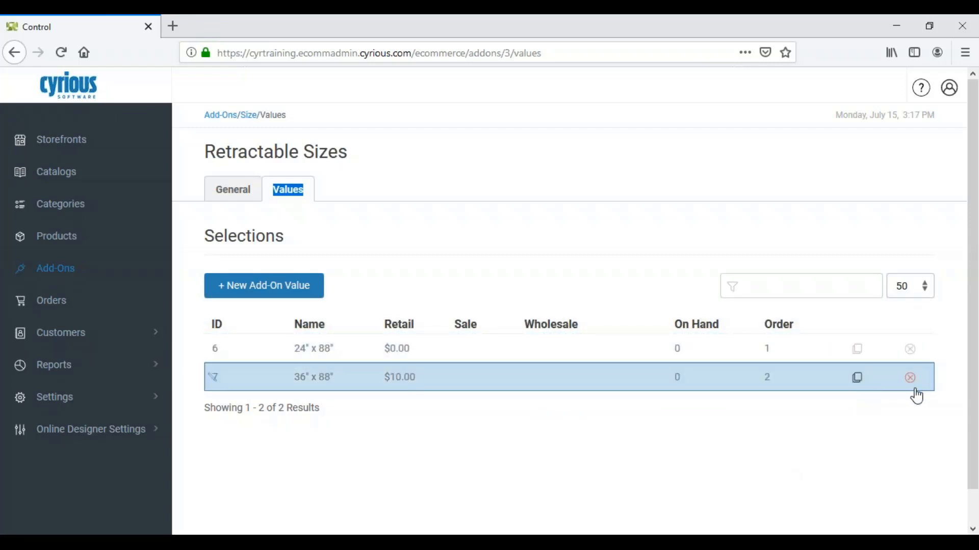
click(810, 284)
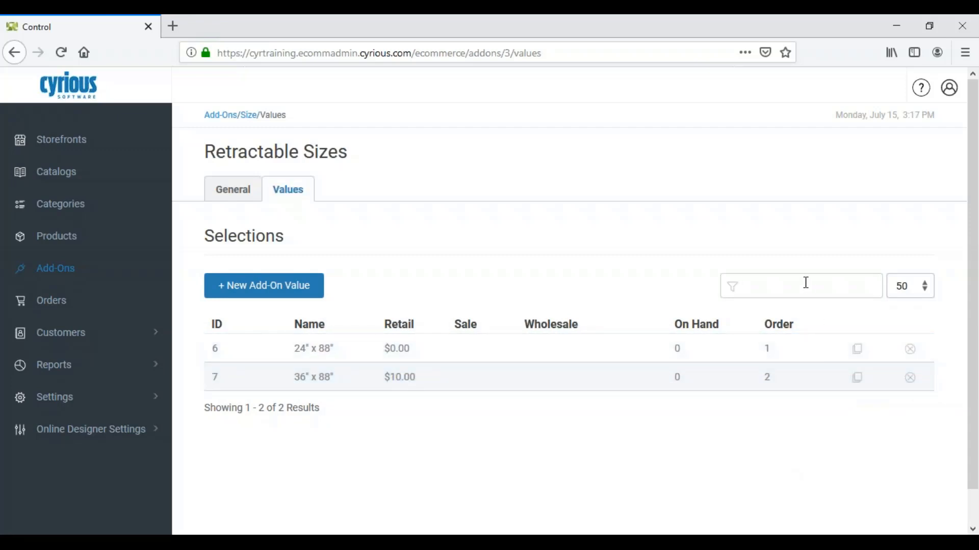
click(242, 361)
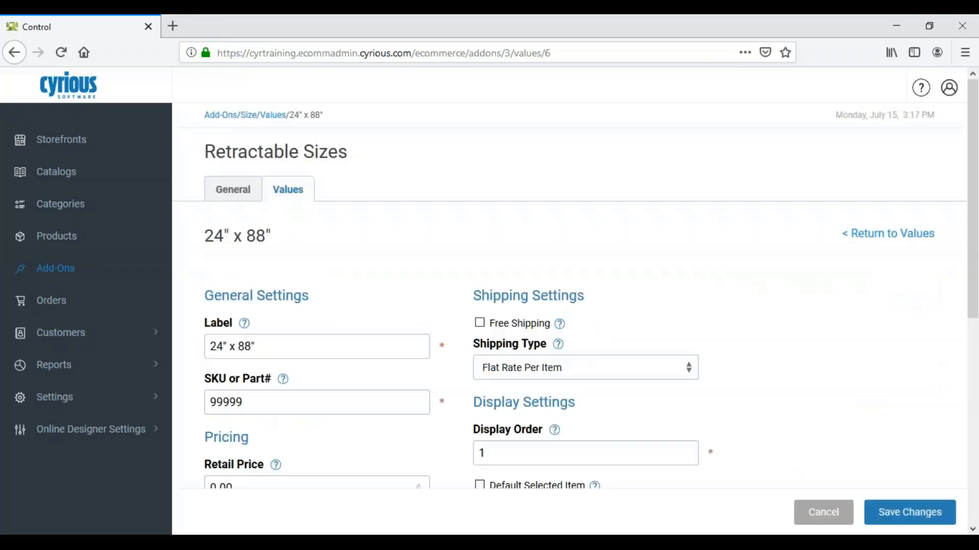
scroll(240, 345, down, 3)
mouse_move(254, 183)
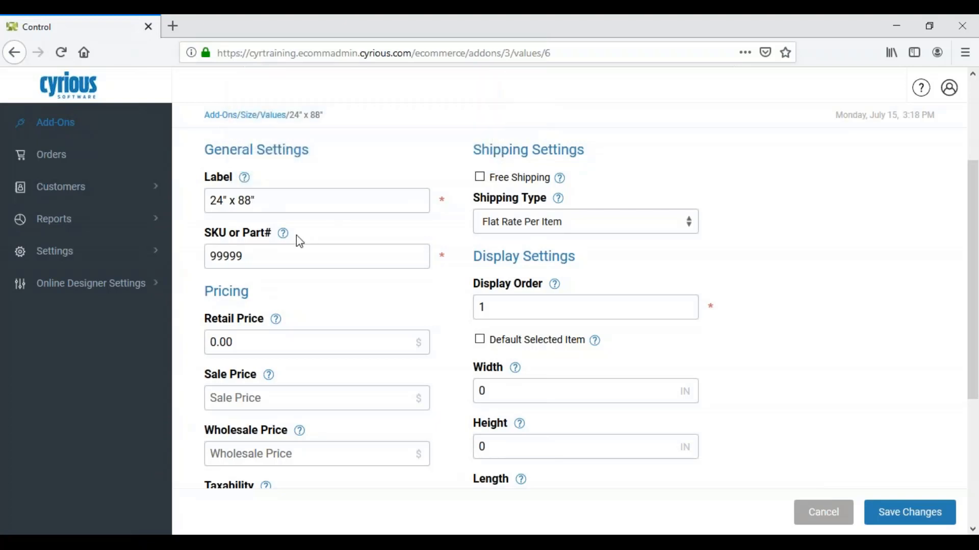
mouse_move(288, 235)
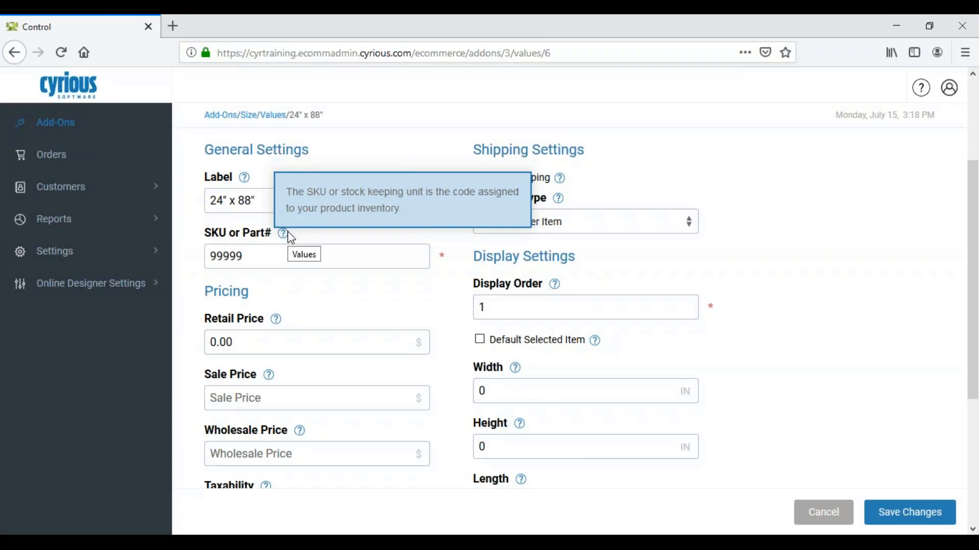
scroll(295, 315, down, 2)
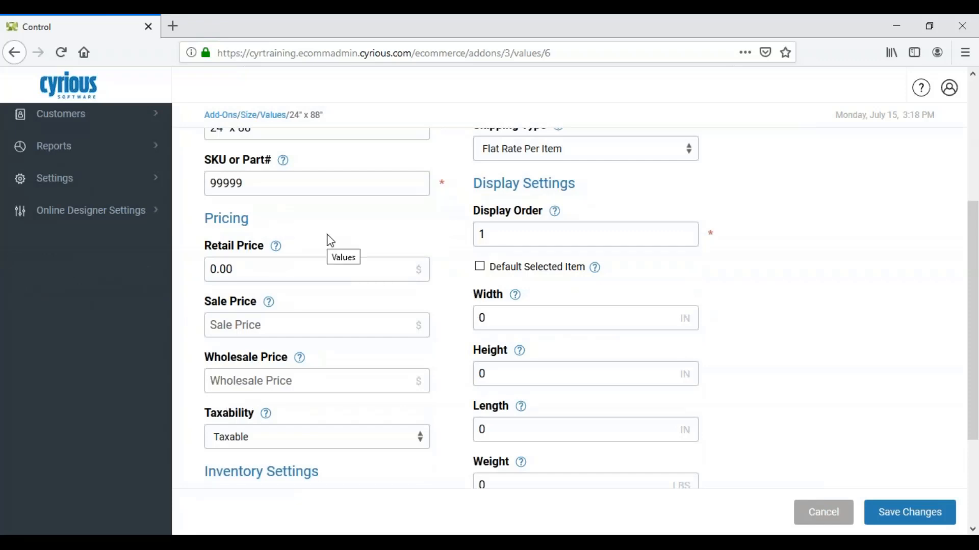
scroll(330, 240, up, 3)
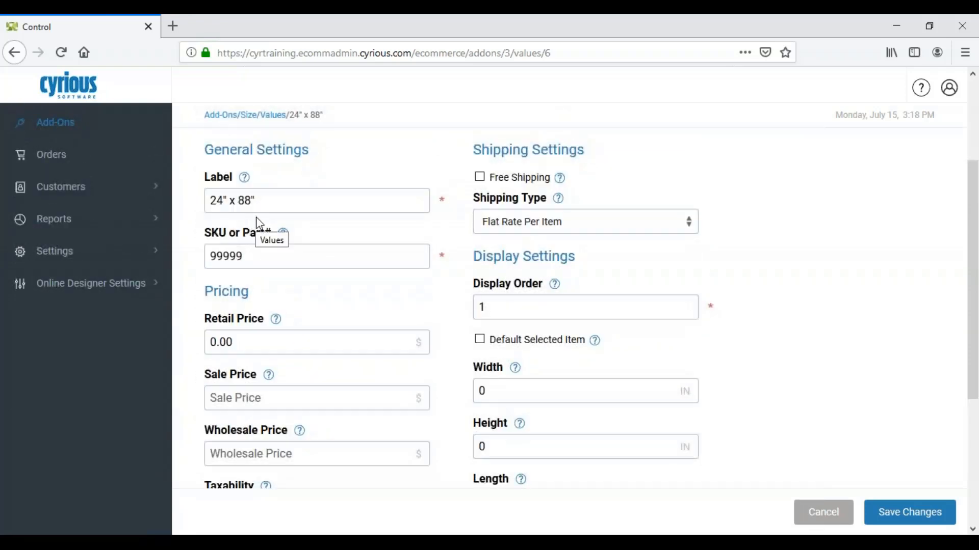
scroll(282, 397, down, 3)
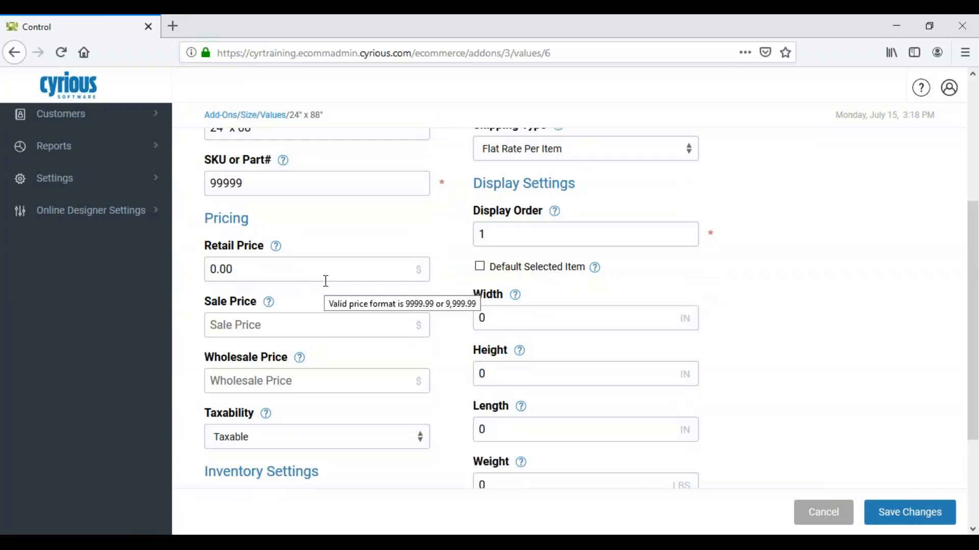
Review the 24" x 88" value's retail price, taxability and quantity on hand
click(260, 265)
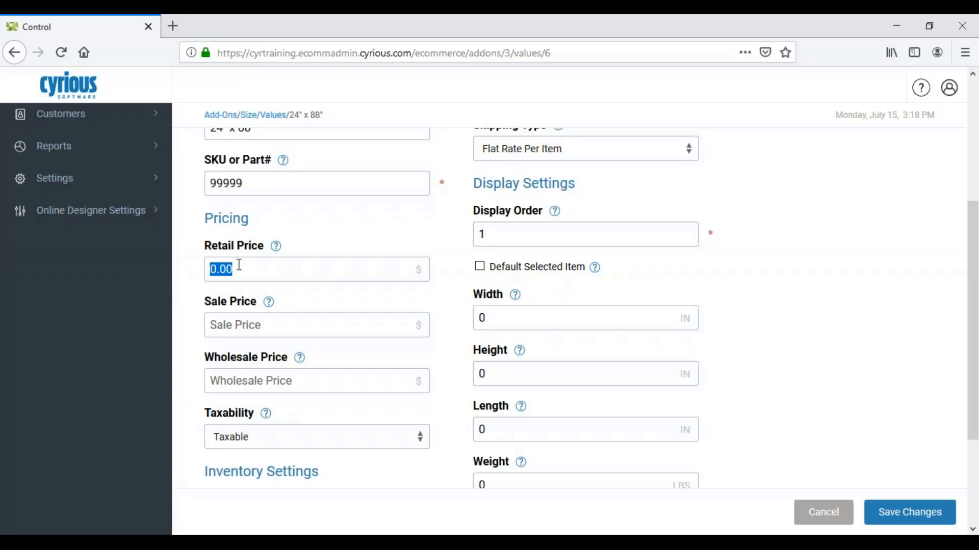
click(423, 446)
click(422, 446)
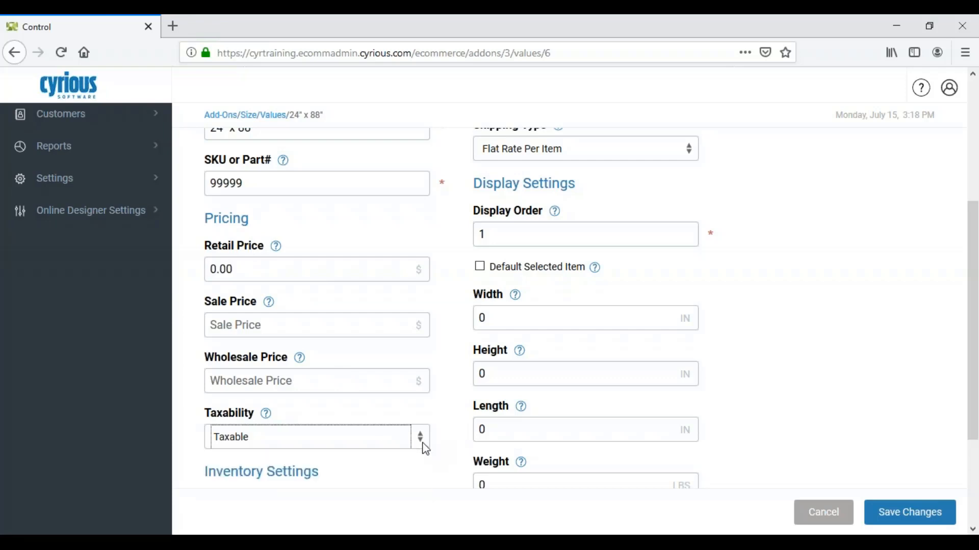
scroll(435, 436, down, 3)
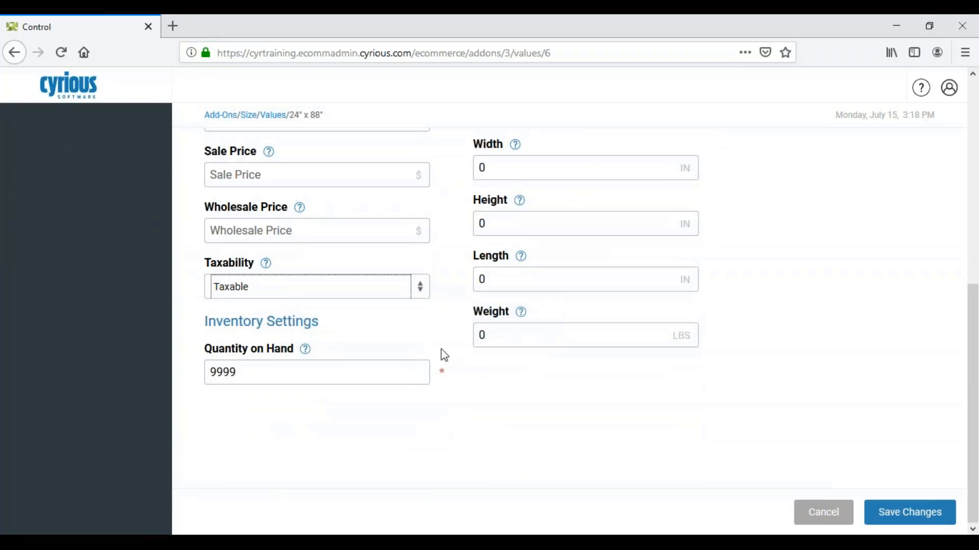
scroll(455, 335, up, 3)
scroll(460, 334, up, 4)
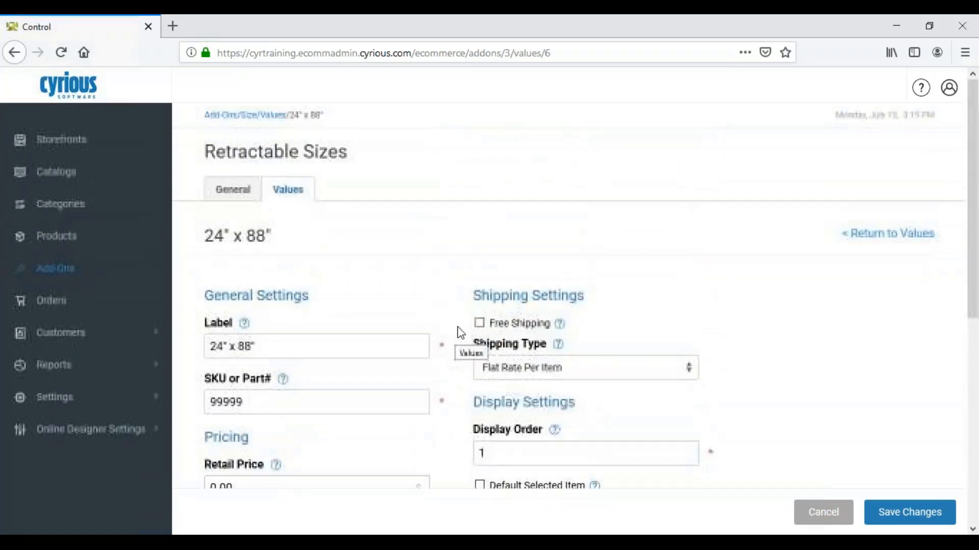
Examine the available shipping types, then the display order, default selection, dimension and weight settings of the 24" x 88" value
click(694, 378)
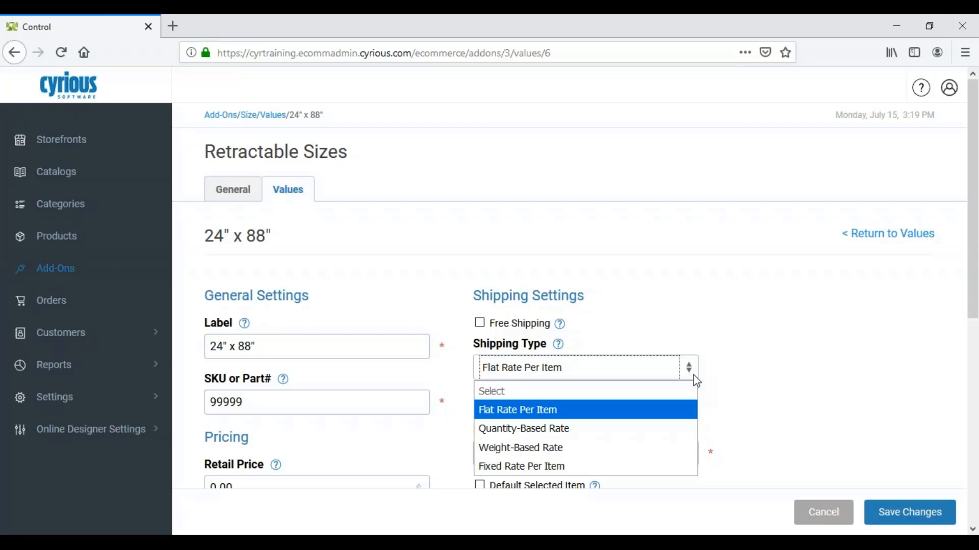
click(756, 374)
scroll(759, 375, down, 1)
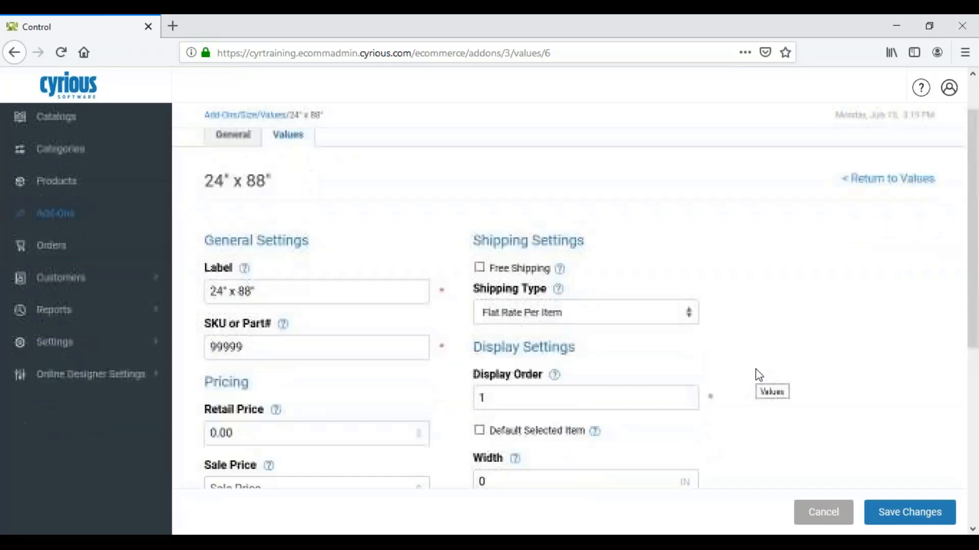
scroll(759, 376, down, 2)
scroll(758, 376, down, 1)
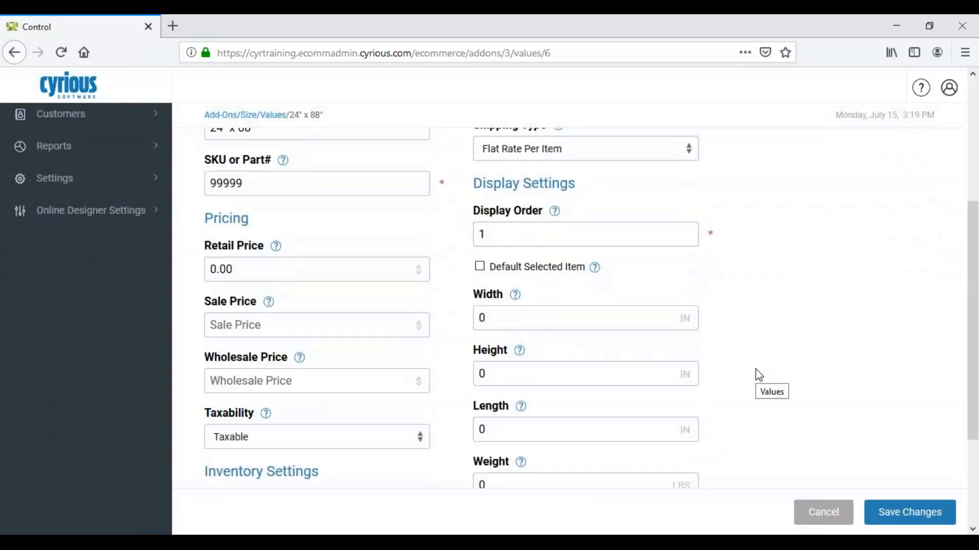
scroll(755, 369, down, 1)
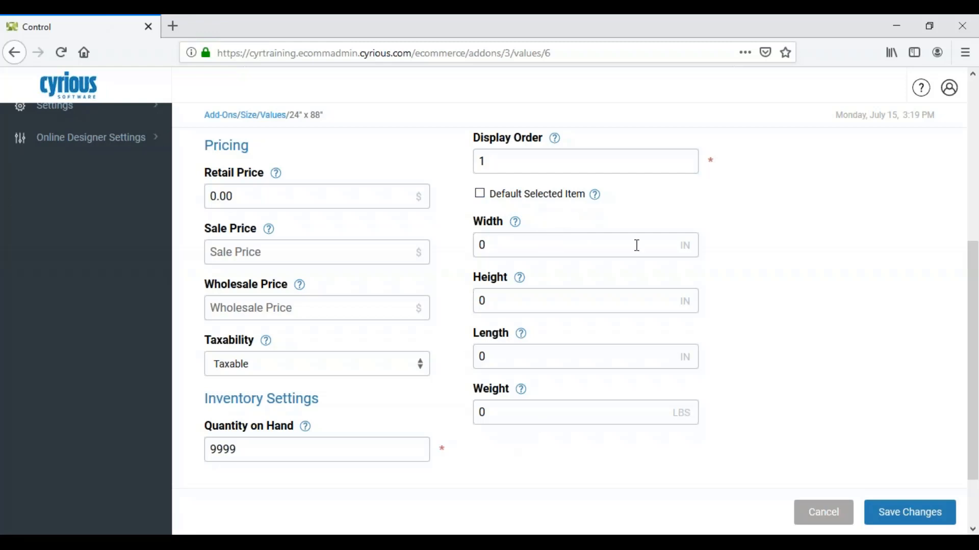
scroll(636, 247, down, 2)
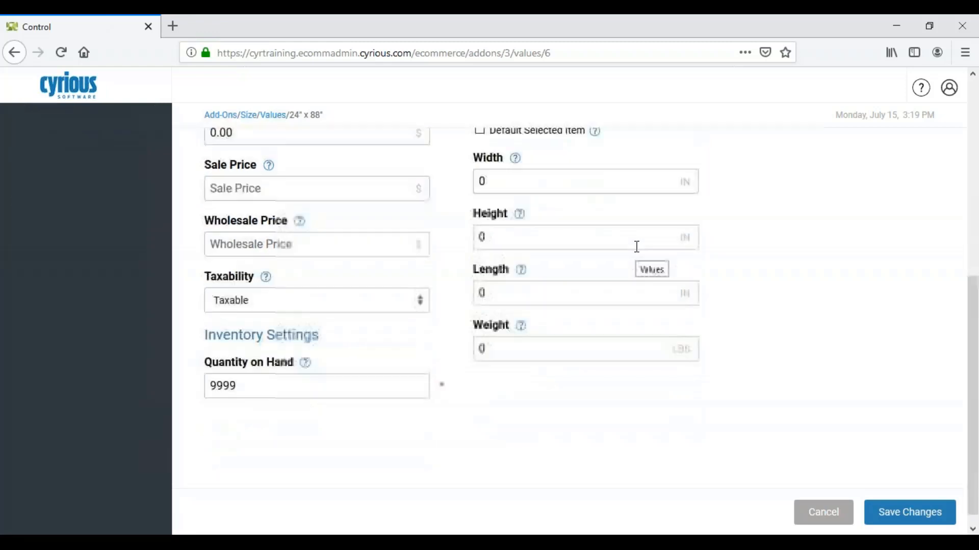
scroll(636, 246, up, 6)
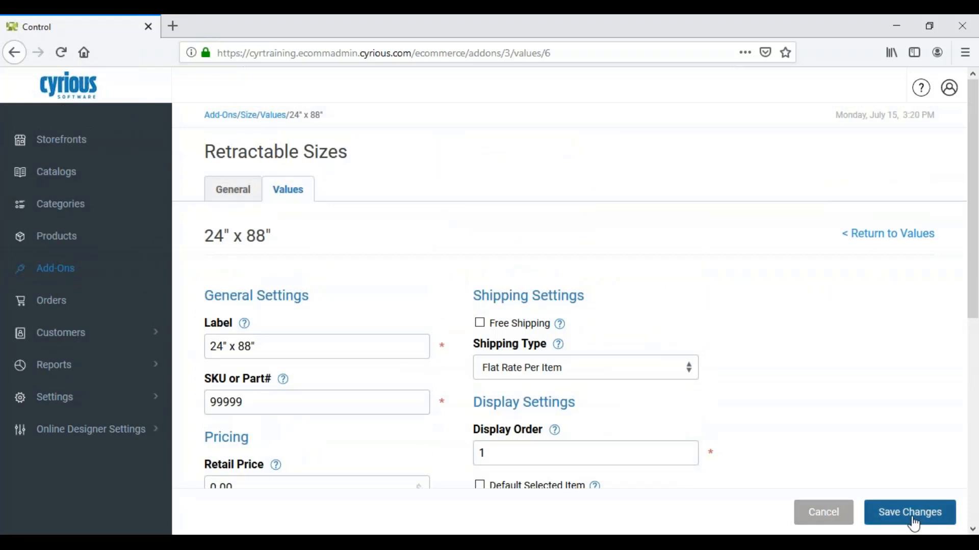
Save the 24" x 88" value and return to the general settings of the Retractable Sizes add-on
click(914, 525)
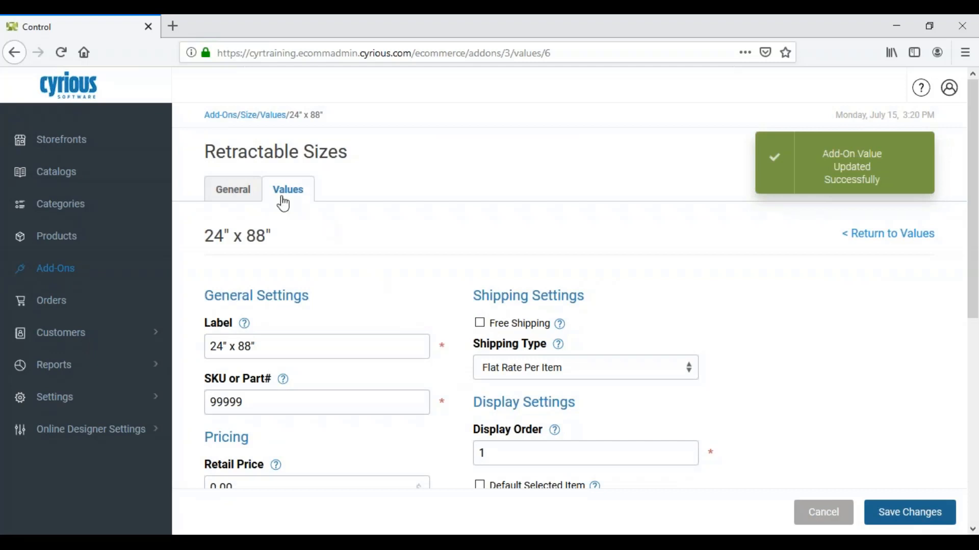
click(909, 234)
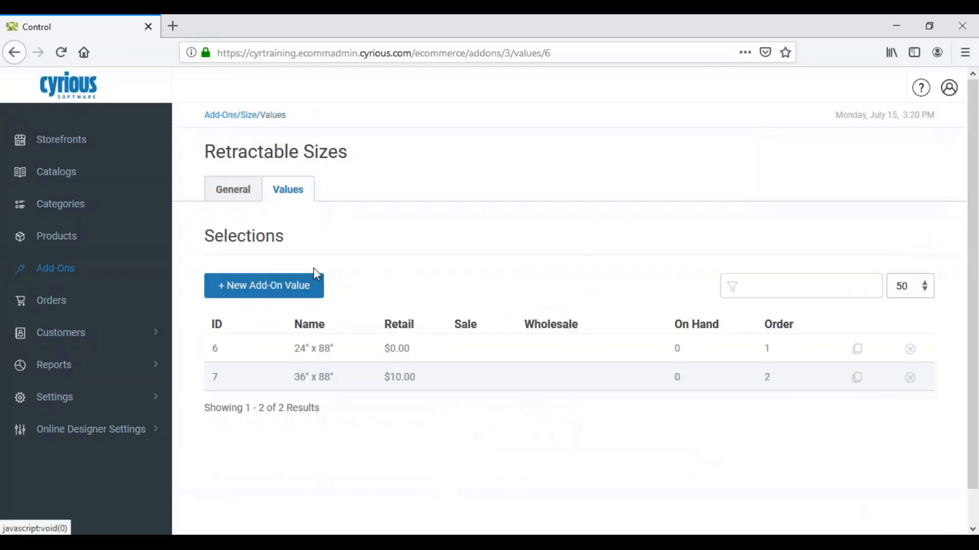
click(240, 197)
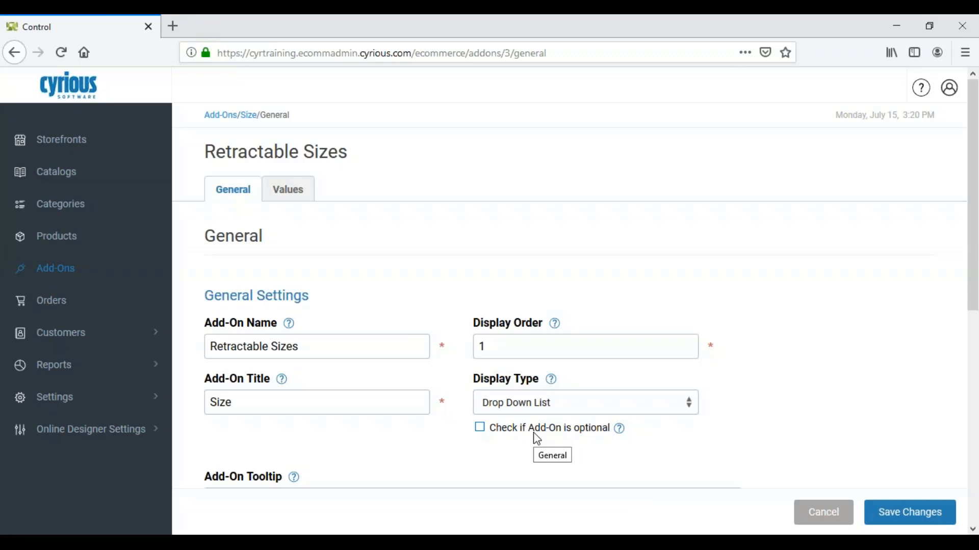
Try to save the general settings of the Retractable Sizes add-on, then cancel the edit
click(909, 513)
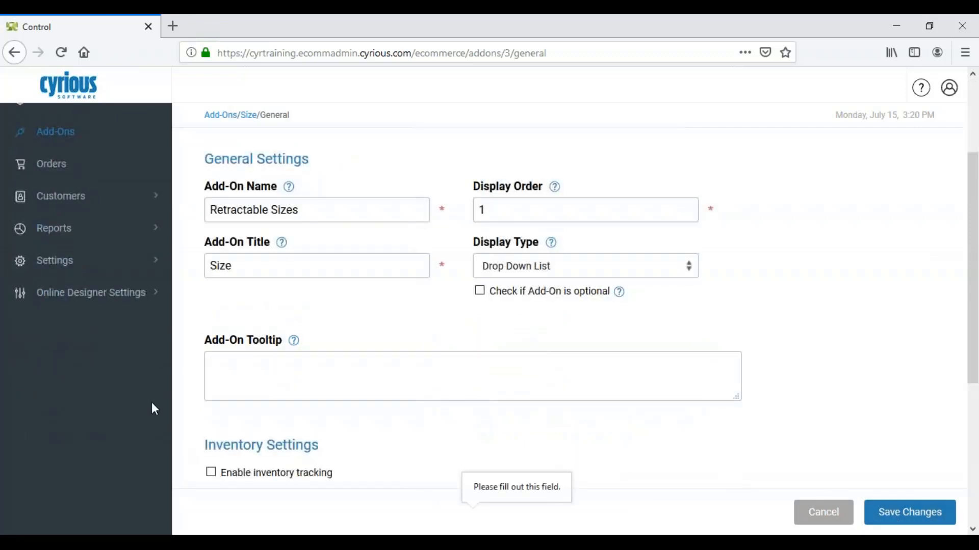
click(826, 514)
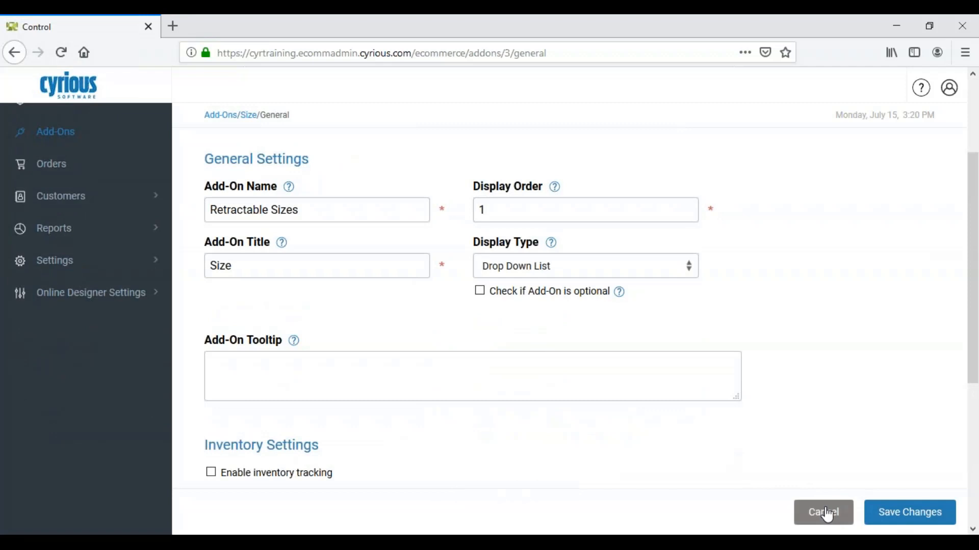
Open the White Name Badge product from the product list and show its assigned add-ons
click(50, 243)
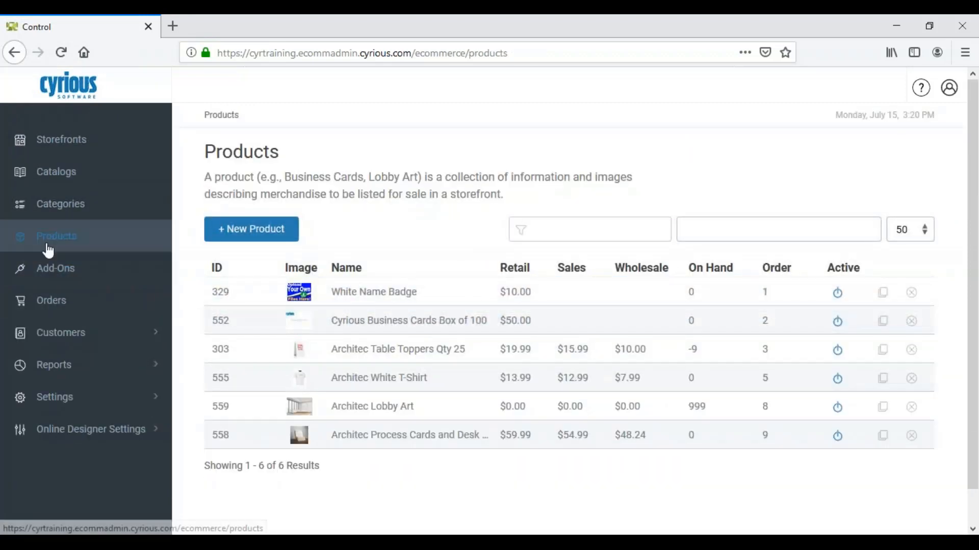
click(347, 295)
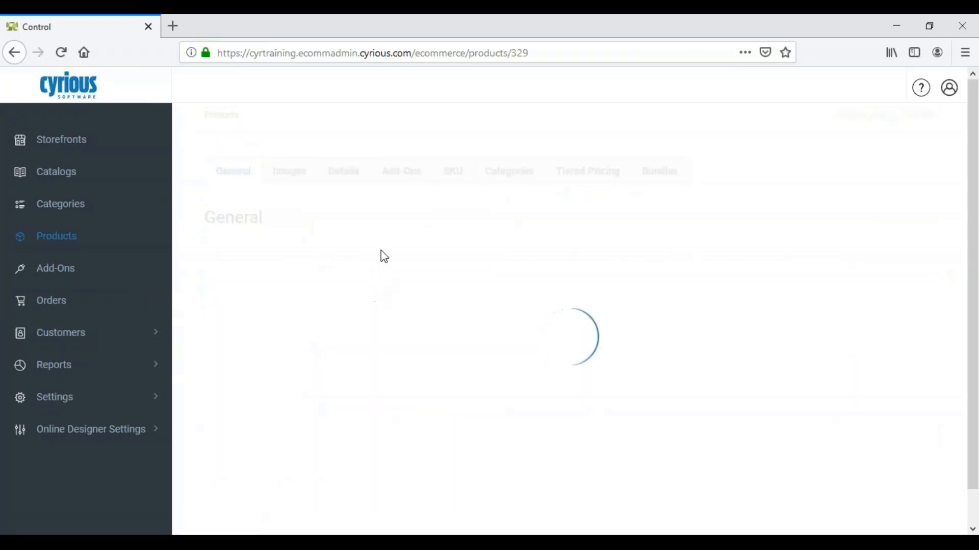
click(407, 197)
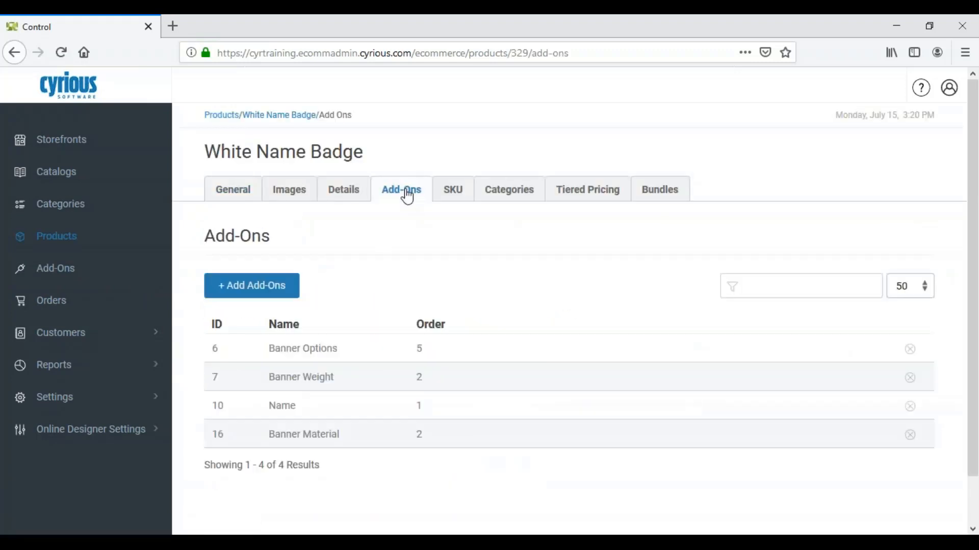
Open the selection of available add-ons for White Name Badge, save it as is, and save the product's general settings
click(279, 289)
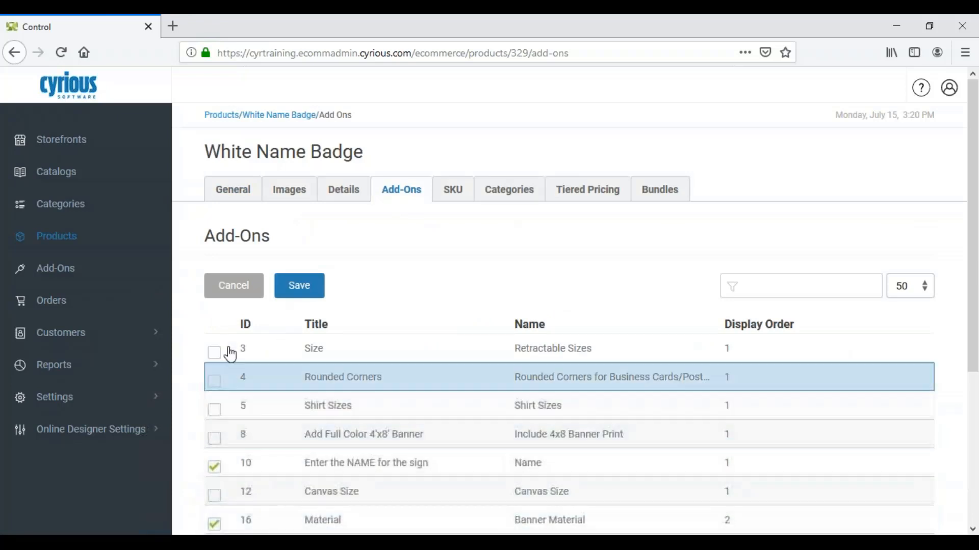
click(304, 302)
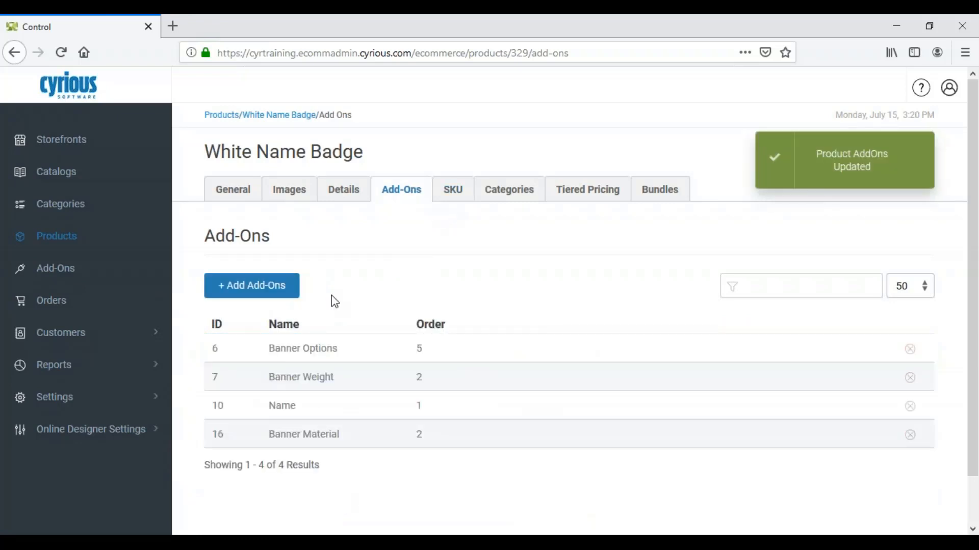
click(230, 201)
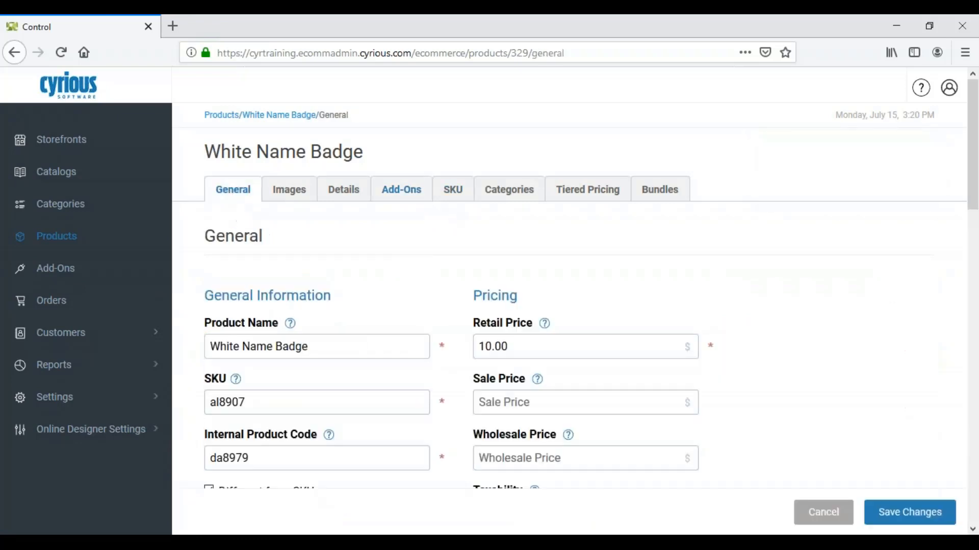
click(912, 514)
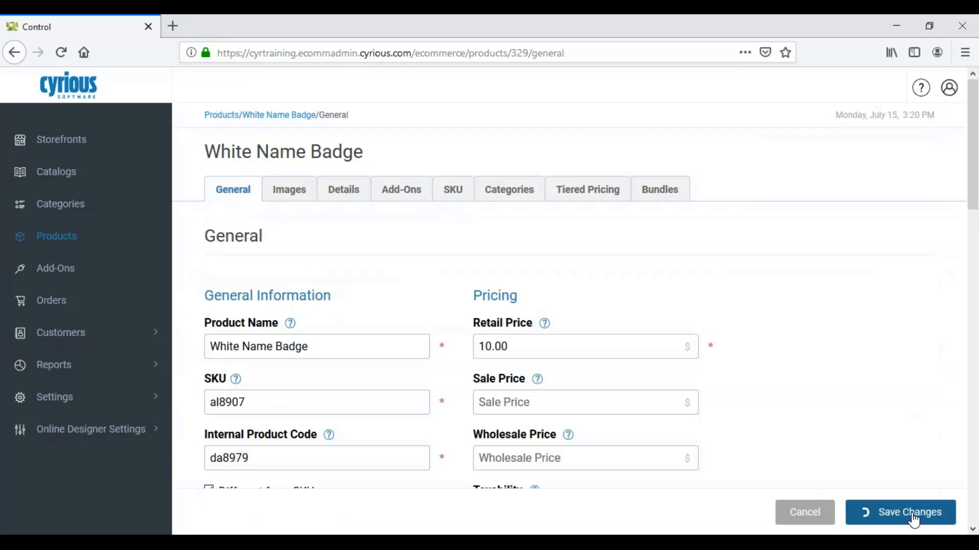